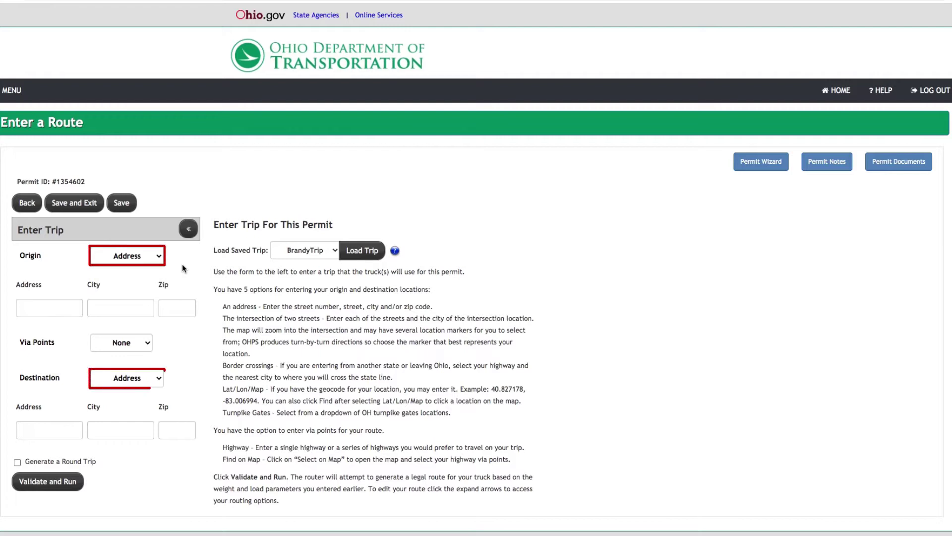
Show the origin types: Address, Intersection, Border Crossing, Lat/Lon / Map and Turnpike Gates
key("space")
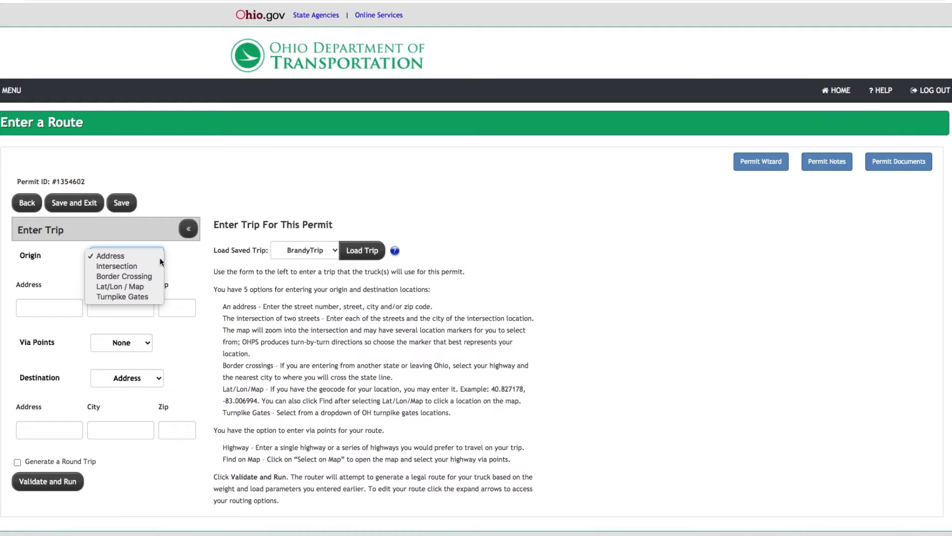
left_click(110, 256)
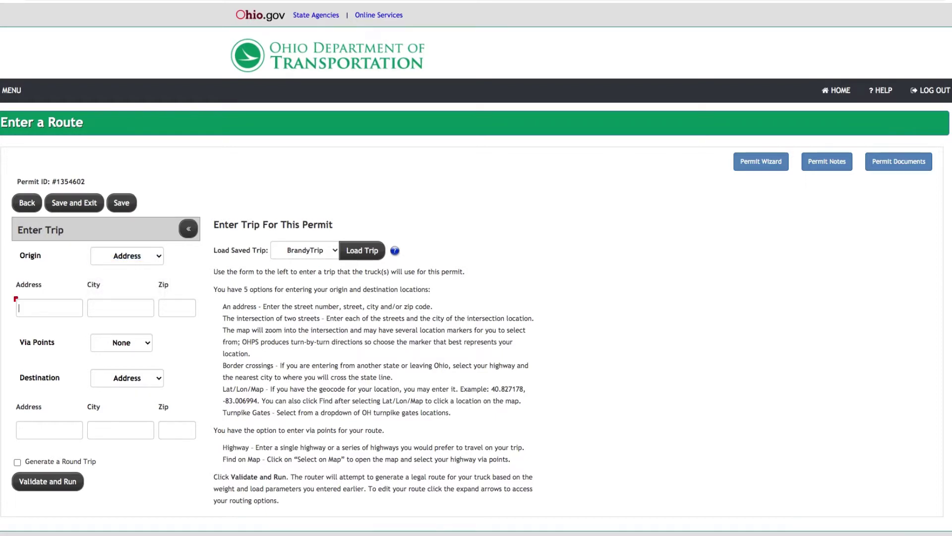
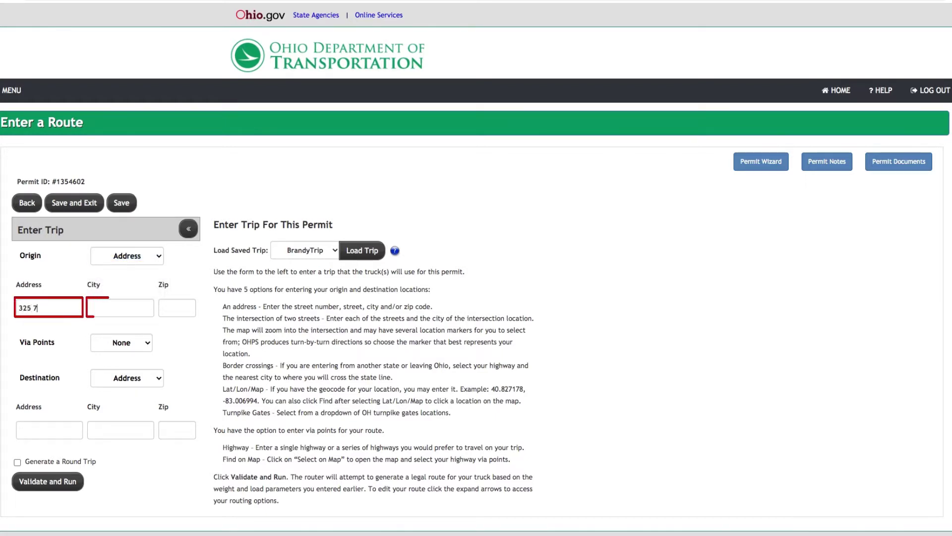
key("Tab")
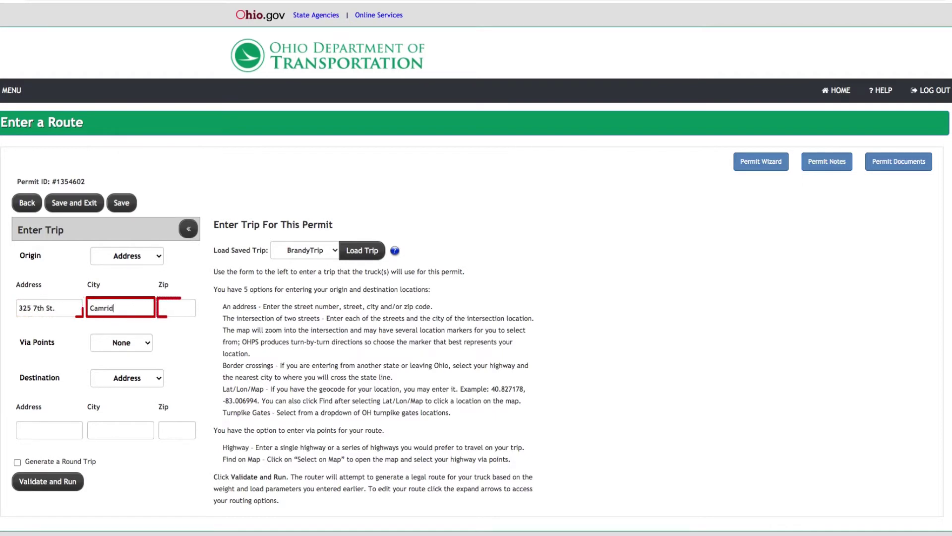
key("Tab")
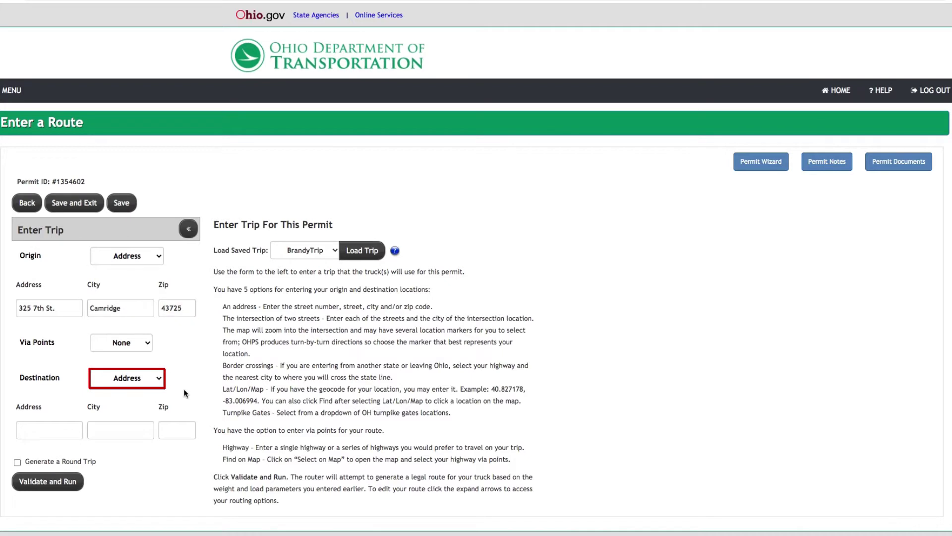
left_click(156, 380)
left_click(158, 386)
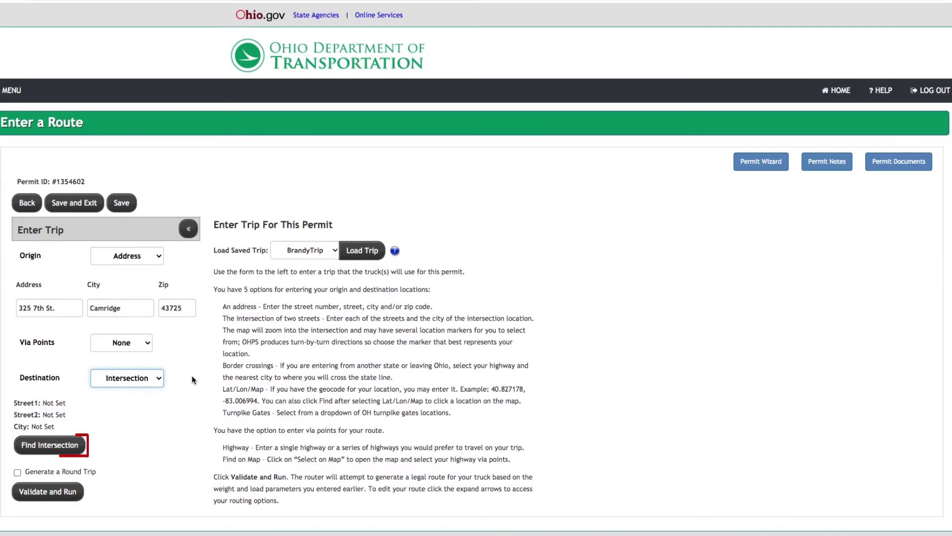
Search the intersection finder for SR-196 and US-33 in New Hampshire
left_click(70, 444)
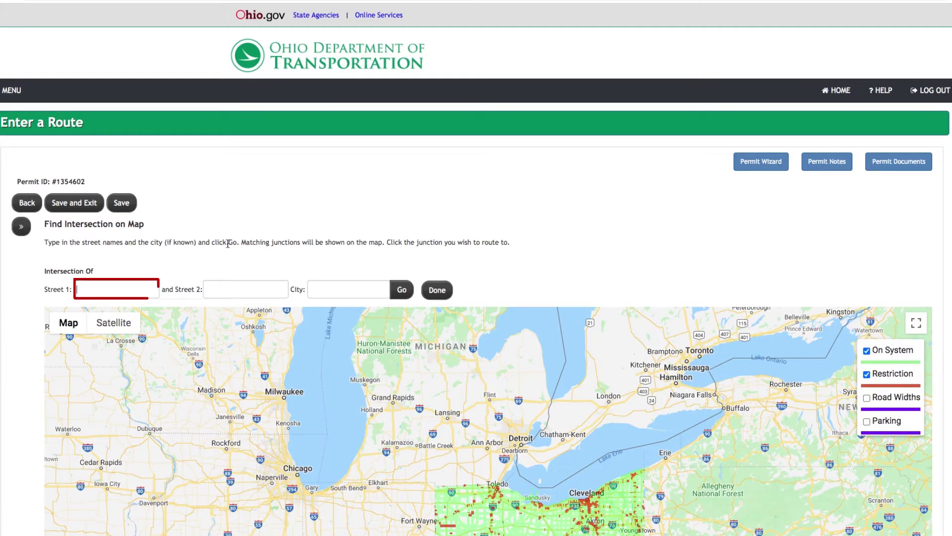
type("SR-196")
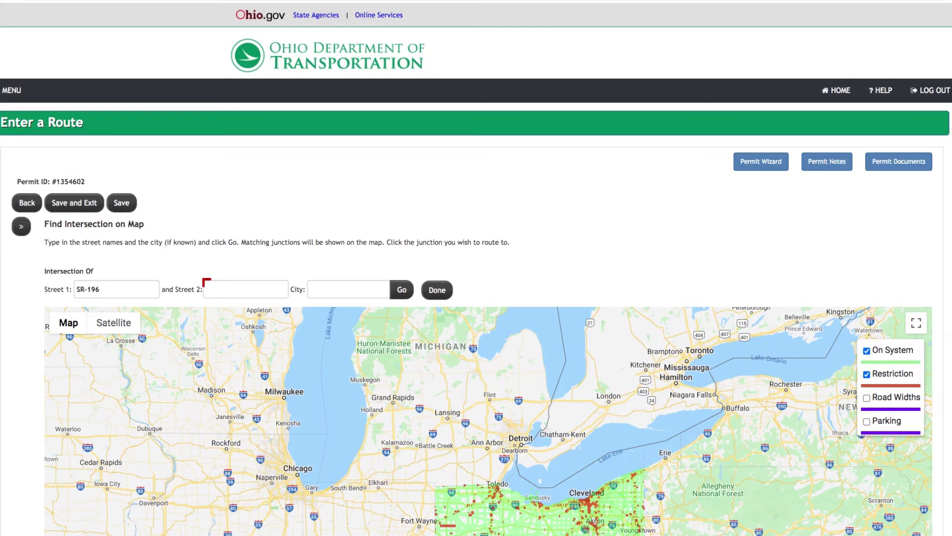
type("U")
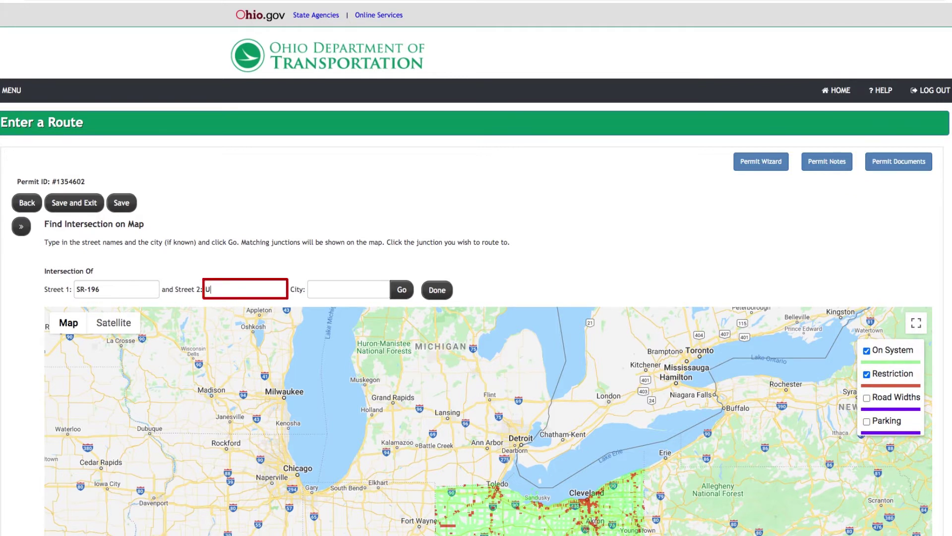
type("S-33")
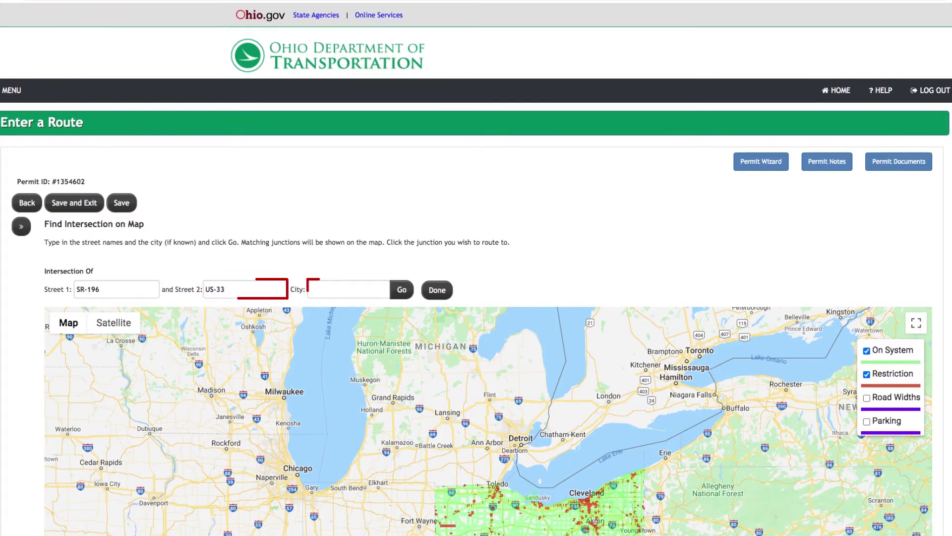
type("New Hampshire")
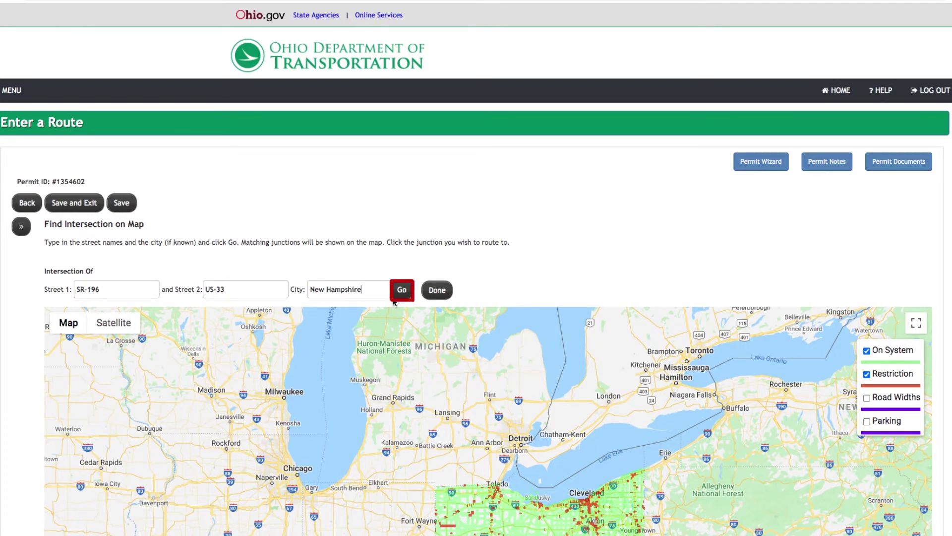
left_click(400, 291)
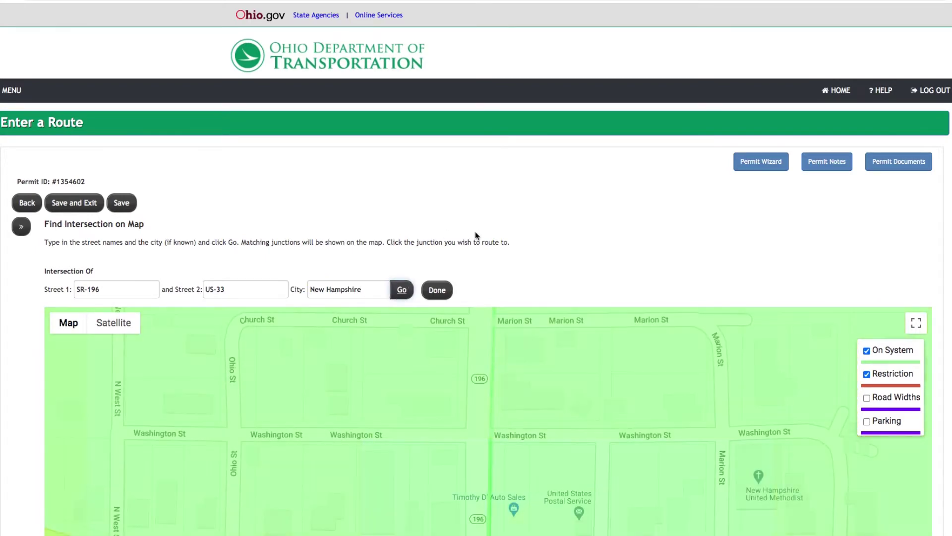
Validate the trip with the SR-196/US-33 intersection as the destination
scroll(566, 248, "down", 6)
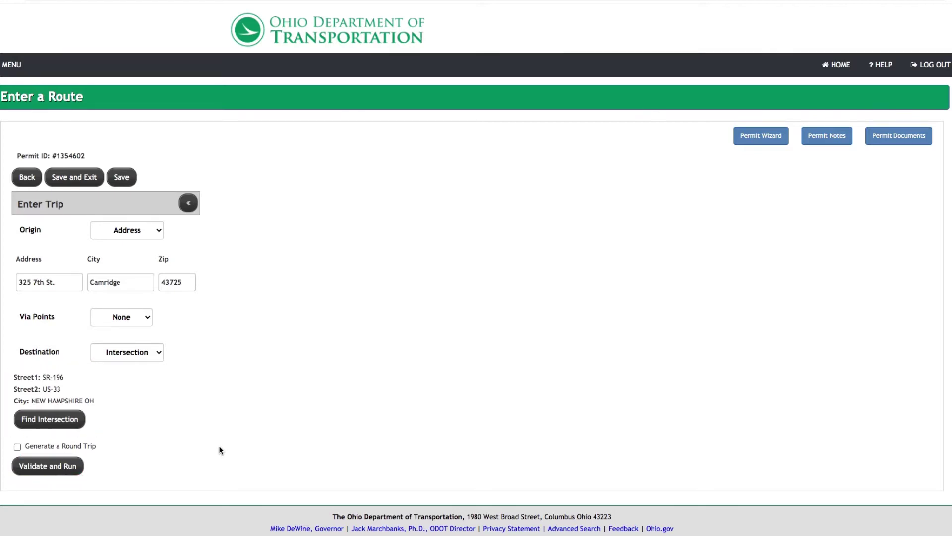
left_click(75, 466)
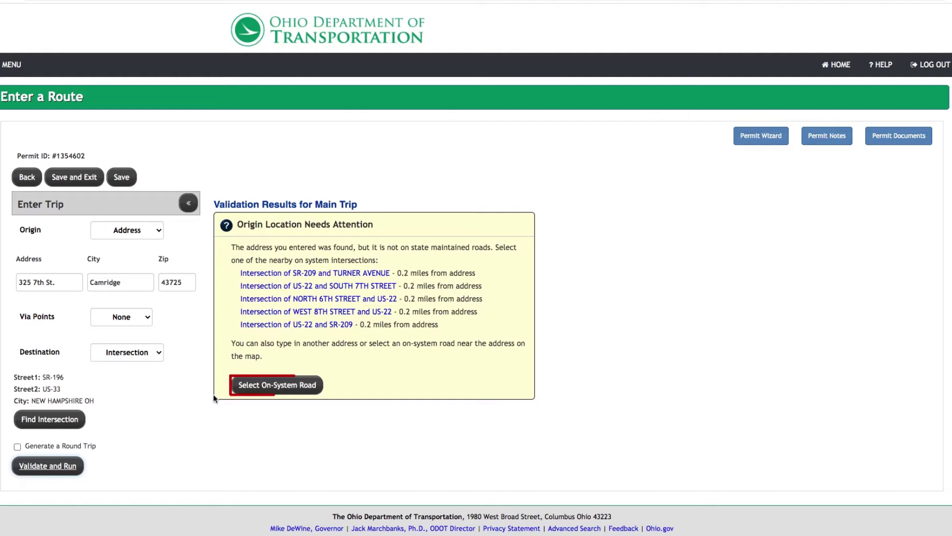
Bring up the map of on-system roads around the Cambridge origin address
left_click(243, 386)
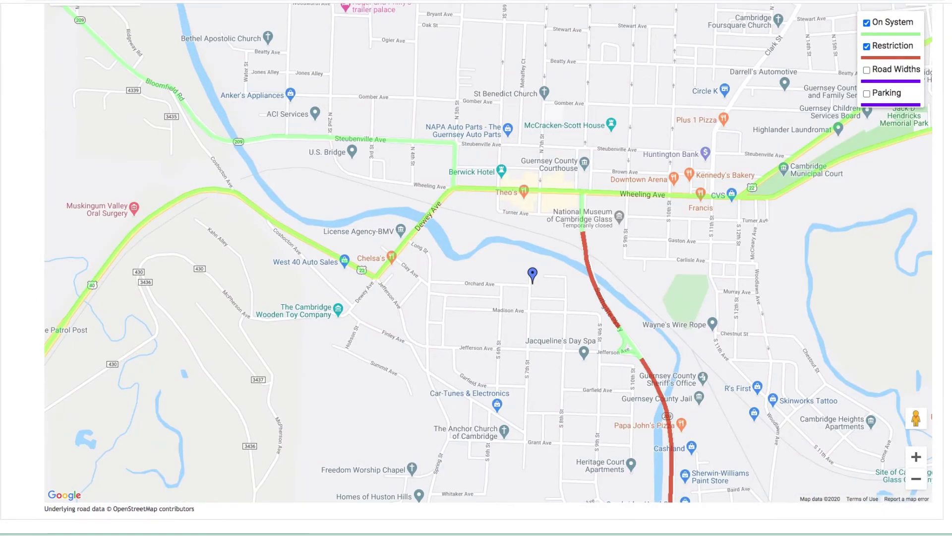
Move the origin onto Dewey Ave (US-22) on the map and run the routing
scroll(426, 293, "up", 3)
scroll(426, 293, "down", 1)
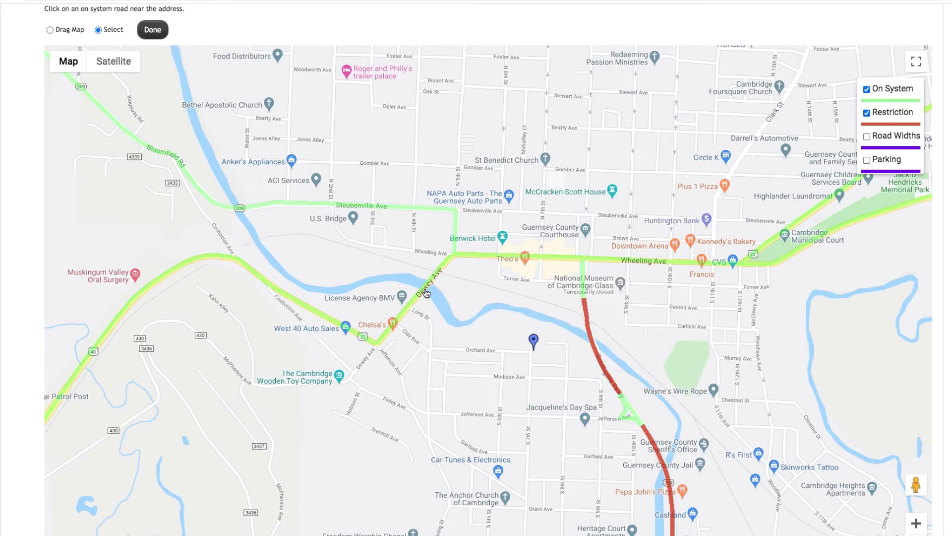
scroll(427, 294, "up", 3)
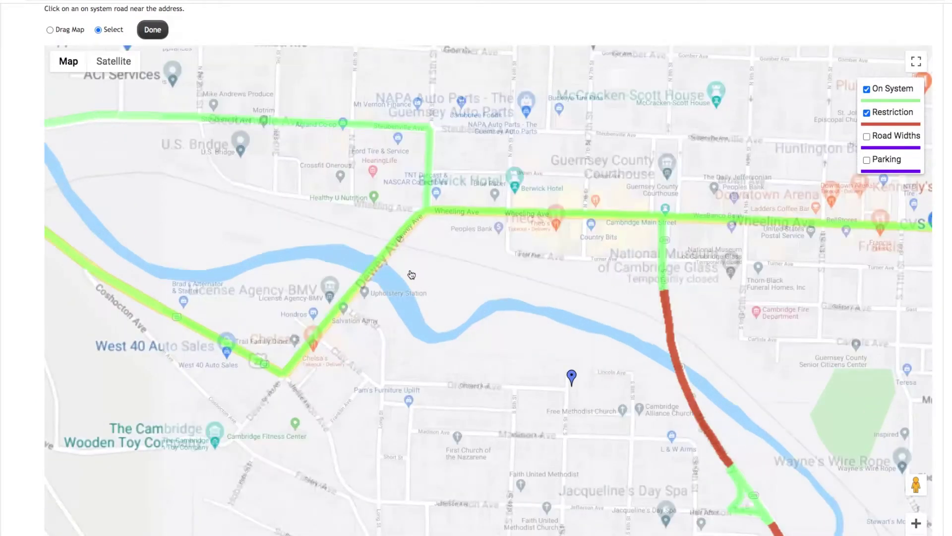
scroll(452, 322, "up", 5)
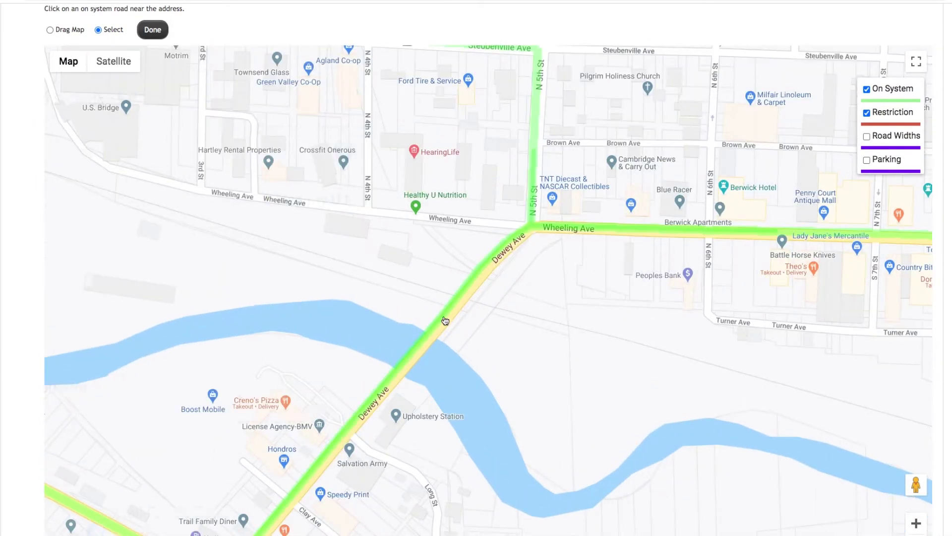
scroll(465, 329, "up", 5)
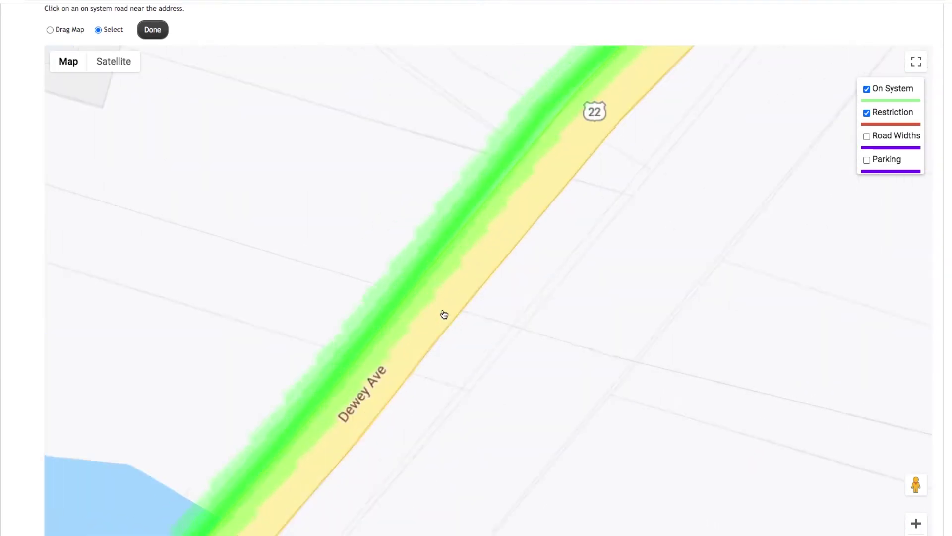
left_click(368, 278)
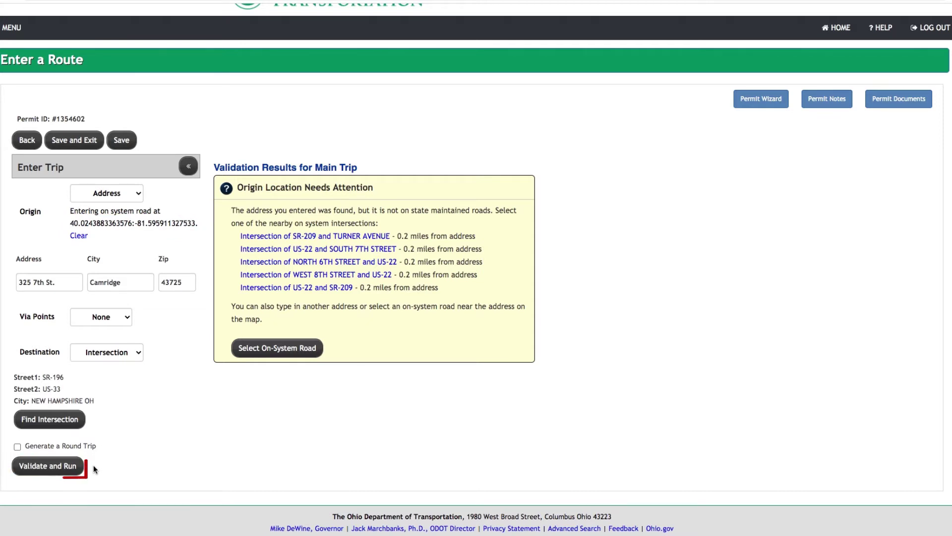
left_click(72, 466)
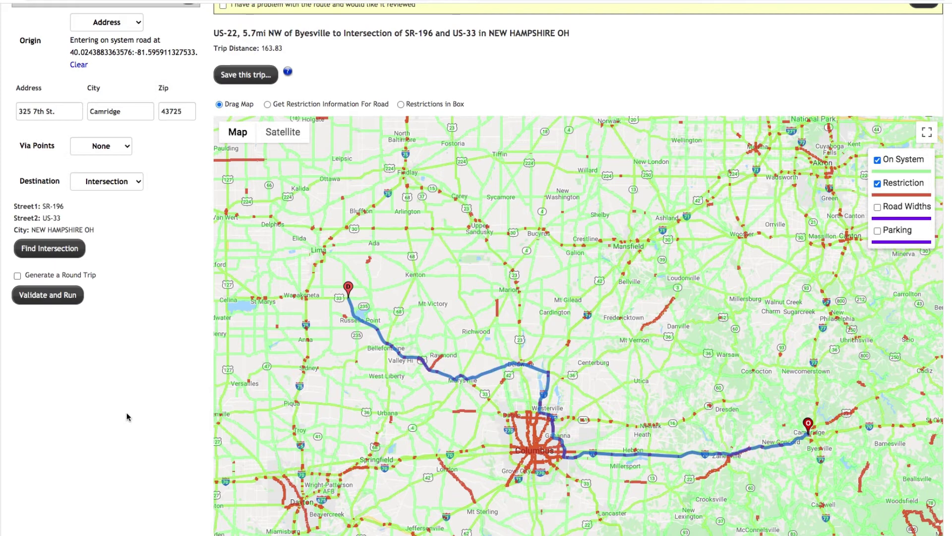
Scroll past the 163.83-mile route map down to the Driving Directions table
scroll(127, 416, "down", 6)
scroll(124, 418, "down", 6)
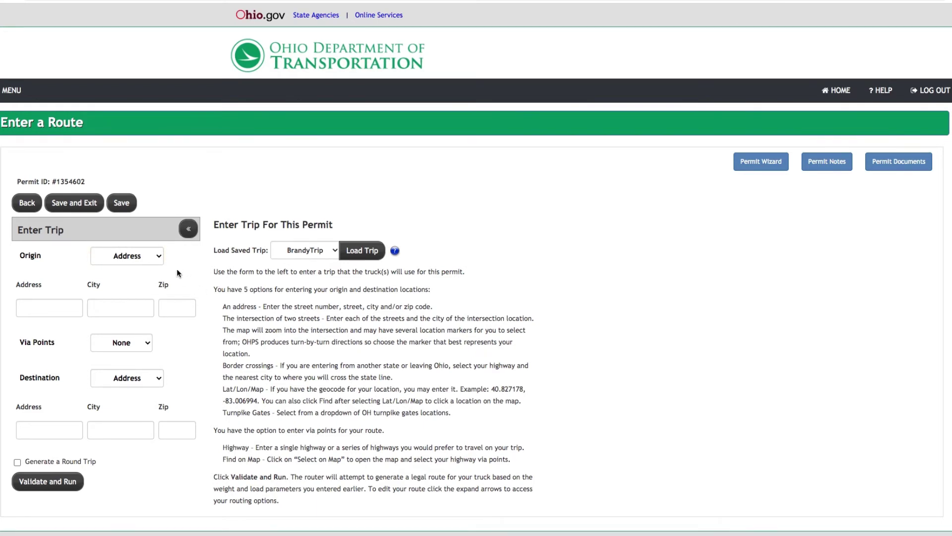
Set the origin to the I-275 KY Line border crossing
left_click(147, 263)
left_click(130, 263)
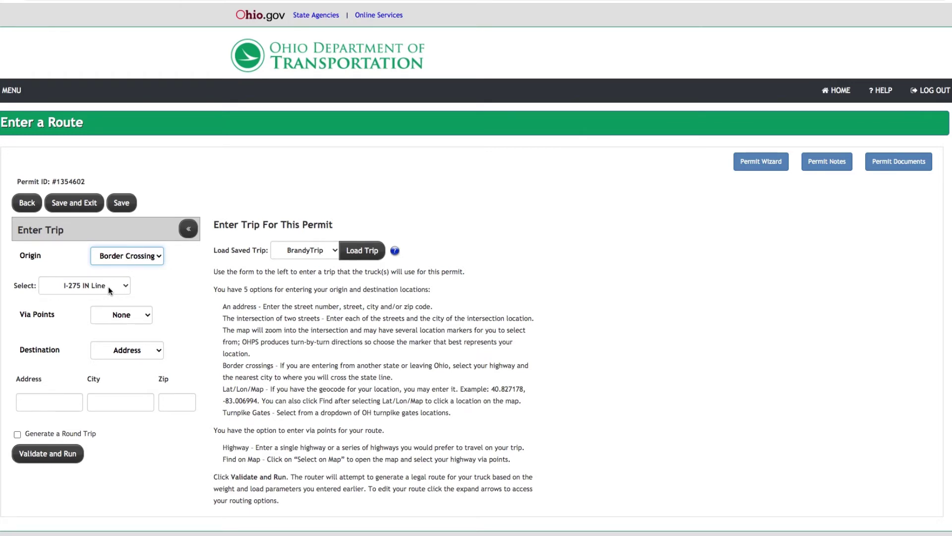
left_click(109, 287)
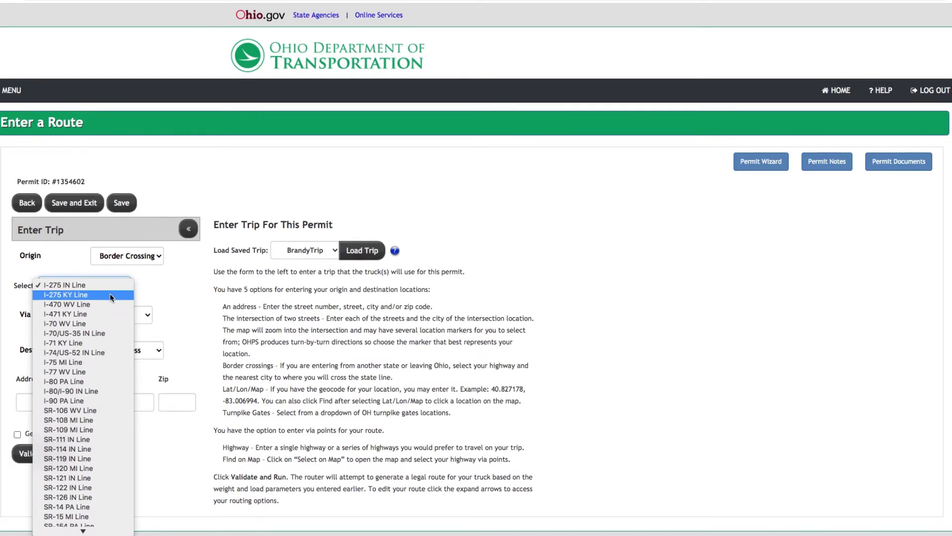
left_click(109, 293)
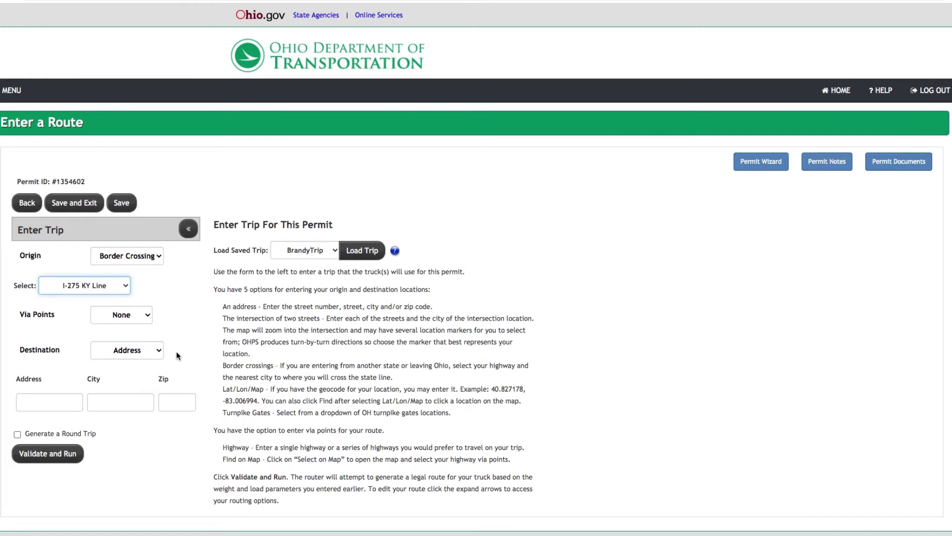
left_click(127, 350)
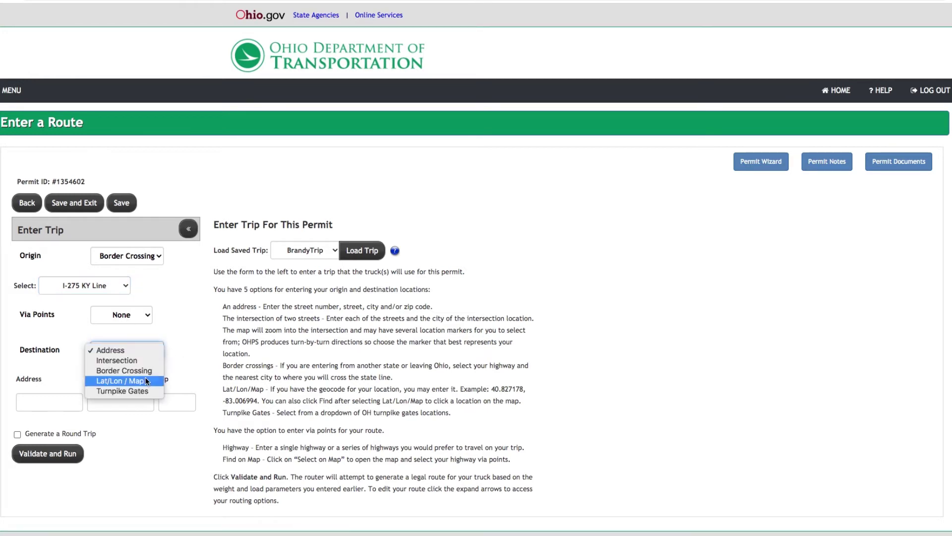
Make the destination a Lat/Lon point and zoom the map to Spring Valley
left_click(121, 379)
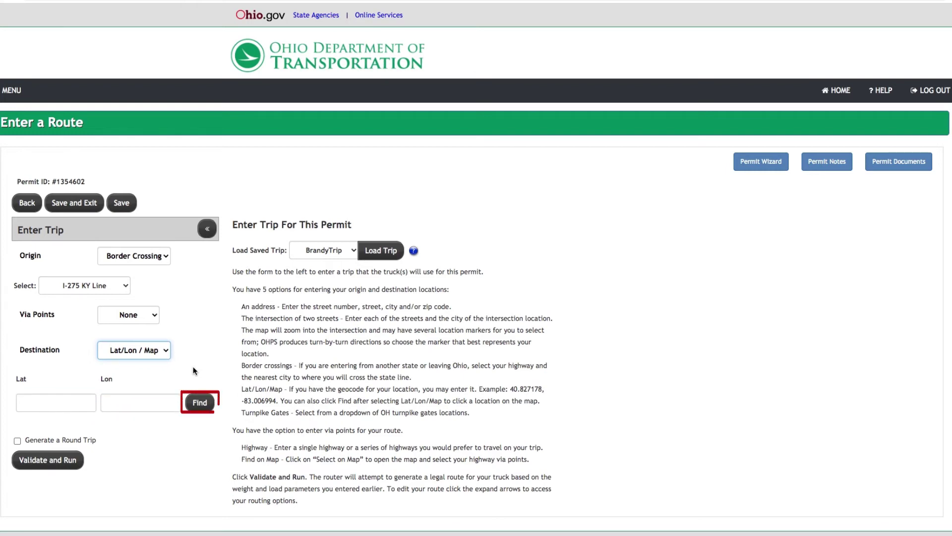
left_click(198, 401)
type("Spri")
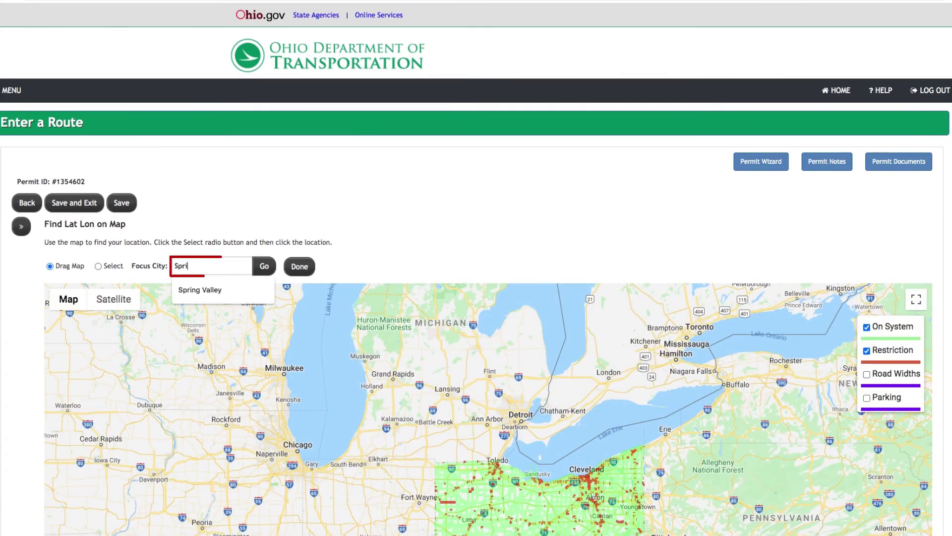
type("ng Valley")
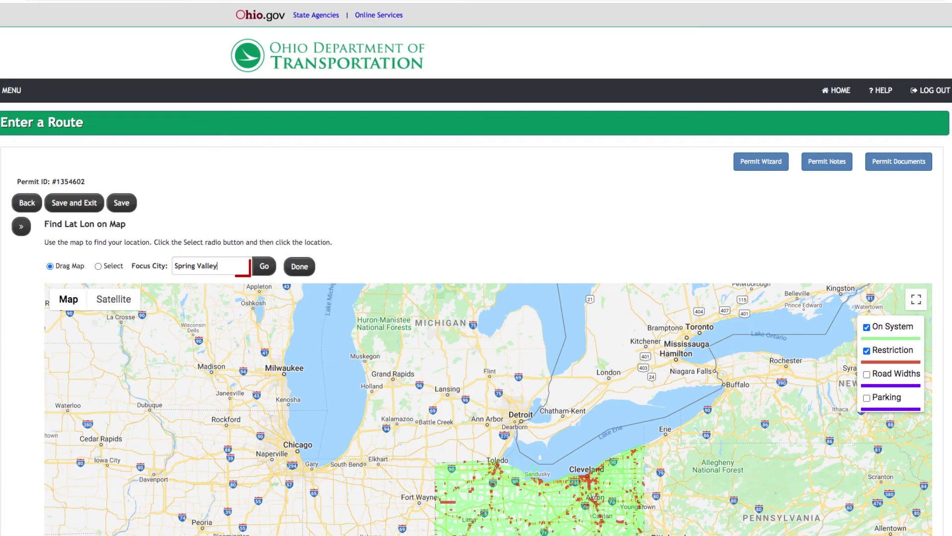
left_click(264, 267)
scroll(369, 242, "down", 2)
scroll(369, 241, "down", 5)
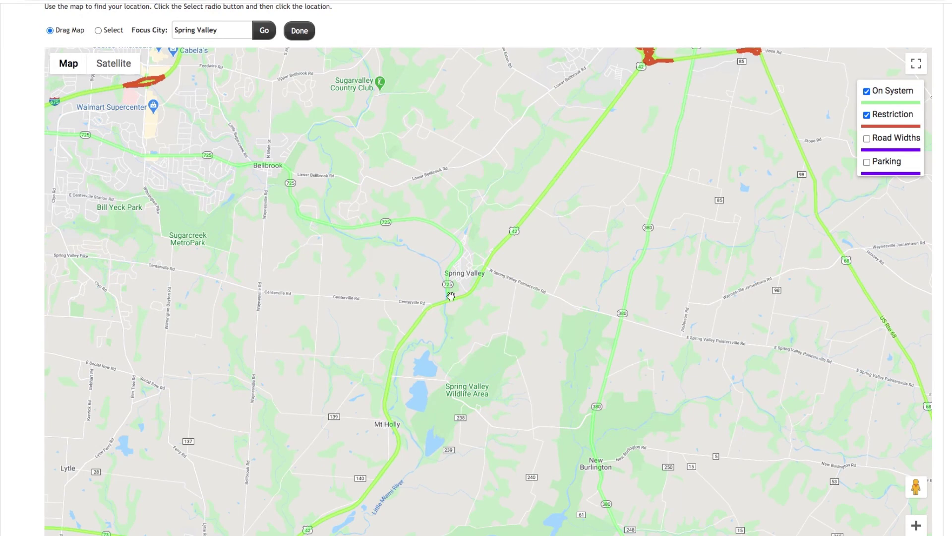
scroll(466, 297, "up", 5)
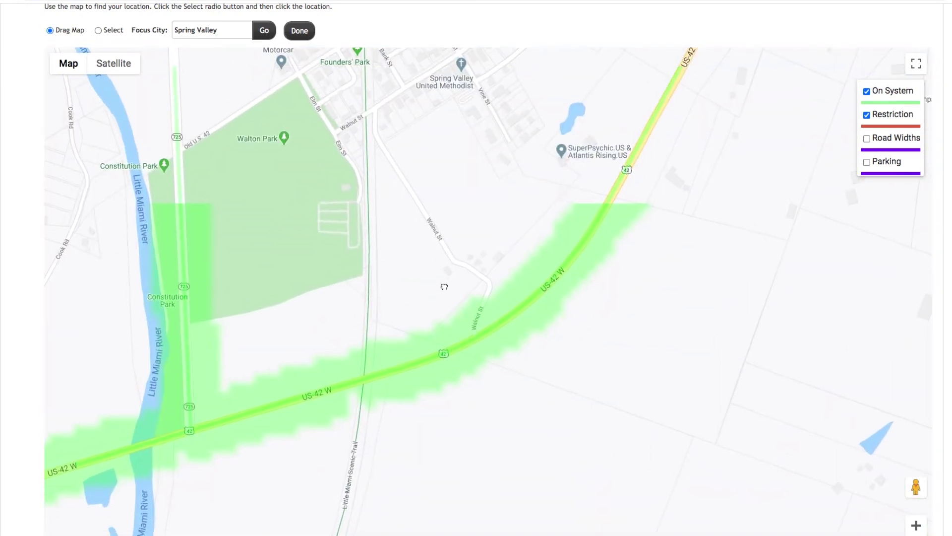
scroll(444, 281, "up", 4)
scroll(474, 292, "up", 1)
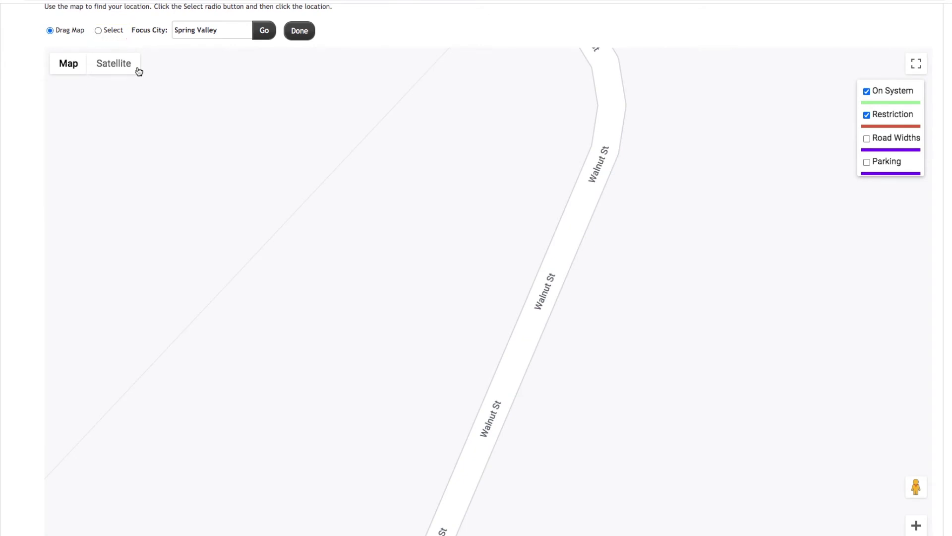
Pick the destination point on Walnut St and validate the trip
left_click(98, 30)
left_click(546, 299)
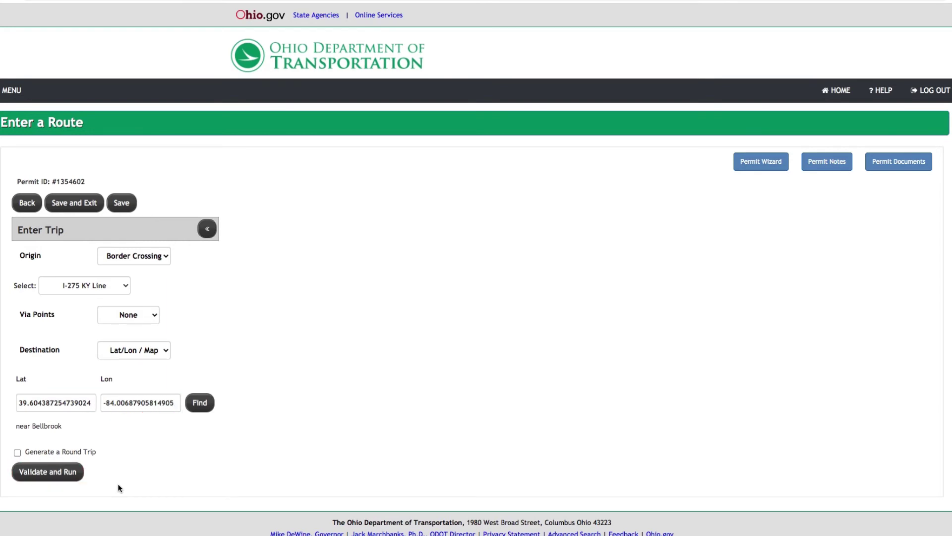
left_click(76, 478)
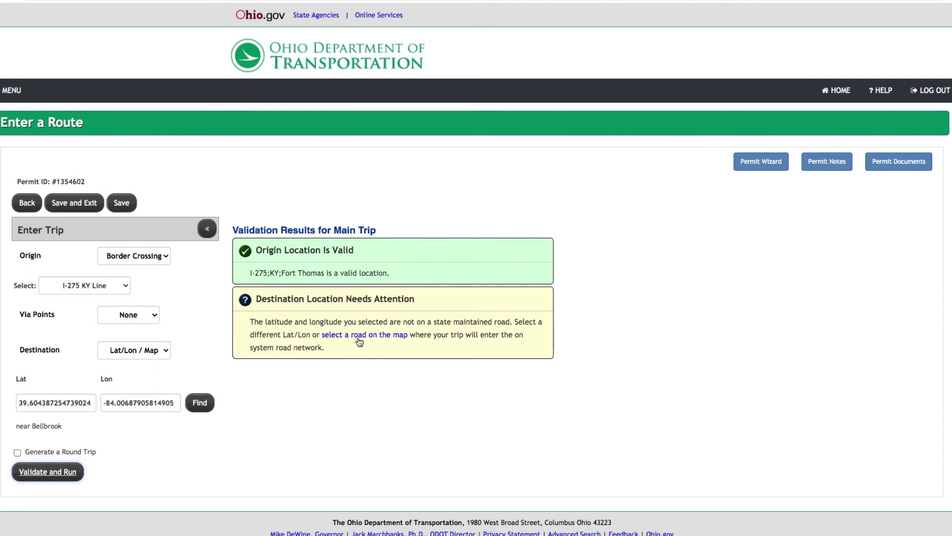
Move the destination onto US-42 near Walnut St and run the trip route
left_click(358, 334)
scroll(354, 341, "down", 5)
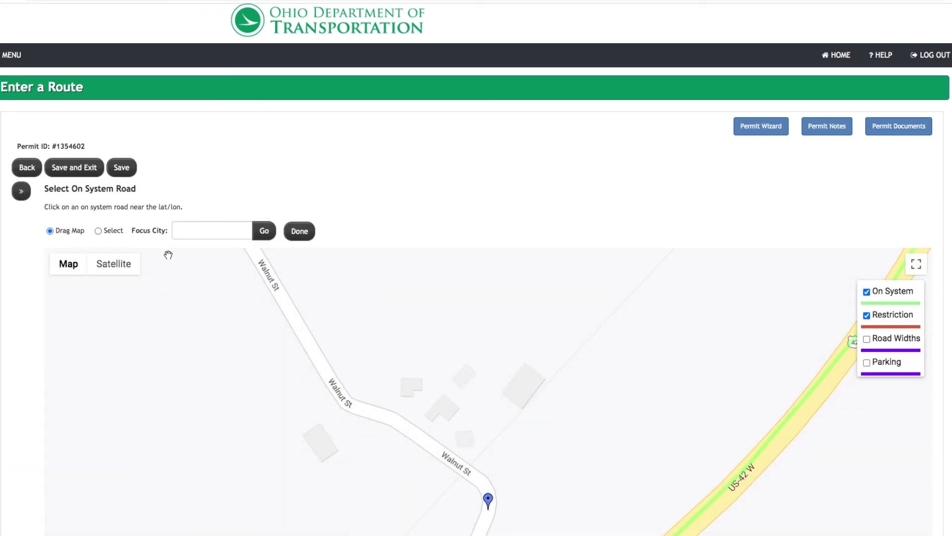
left_click_drag(366, 395, 395, 219)
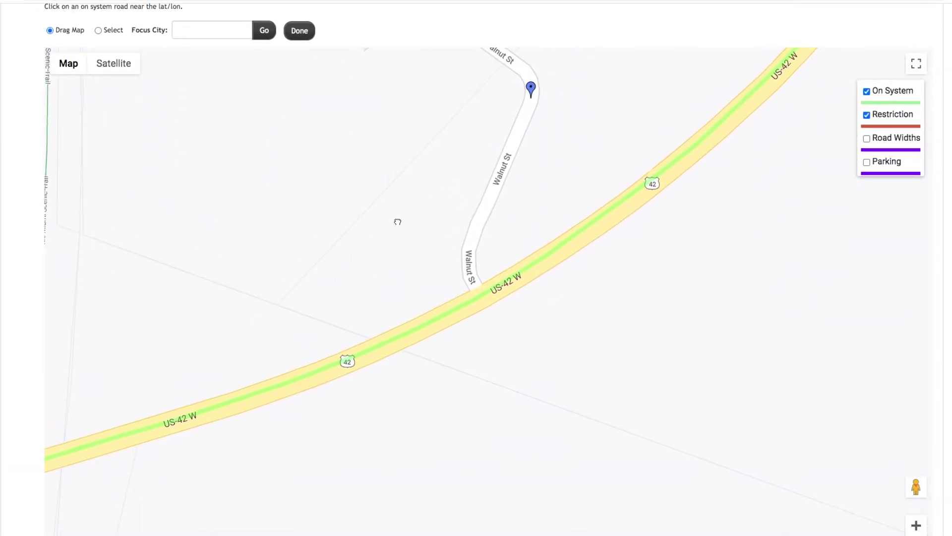
scroll(471, 280, "up", 2)
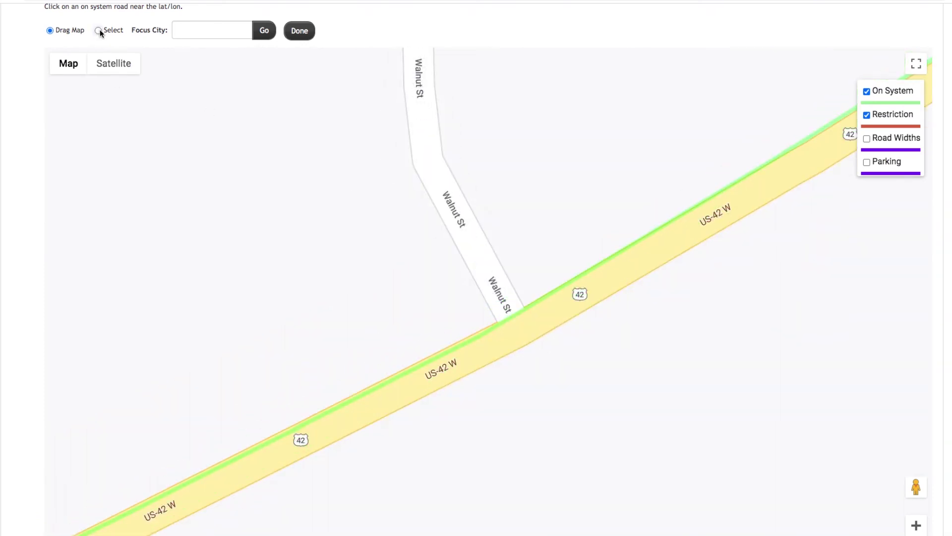
left_click(98, 30)
left_click(513, 318)
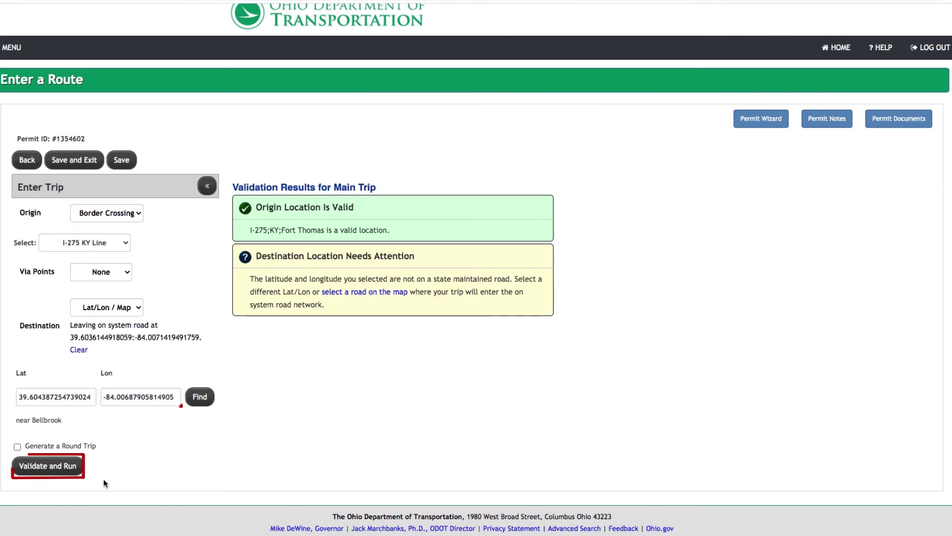
left_click(74, 467)
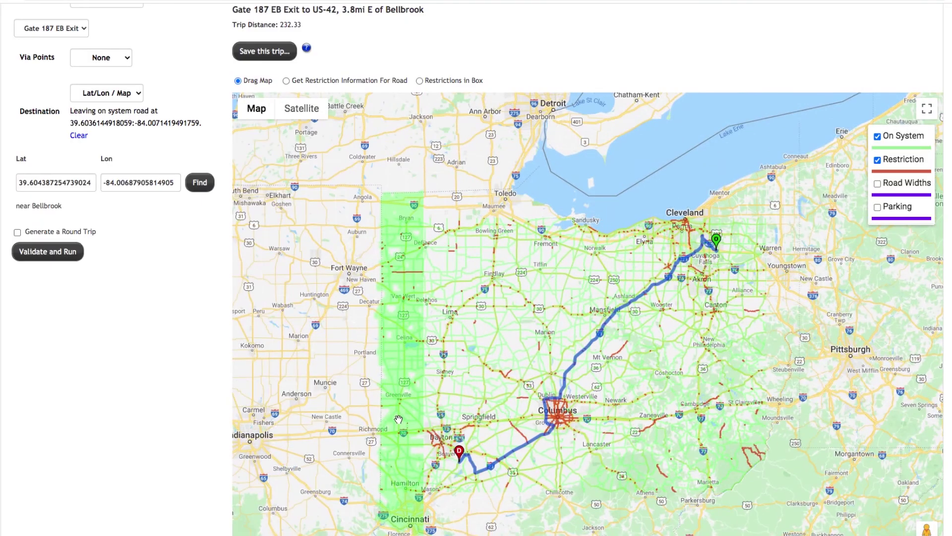
Review the Gate 187 EB Exit route's directions, then bring up the origin location types
scroll(157, 422, "down", 5)
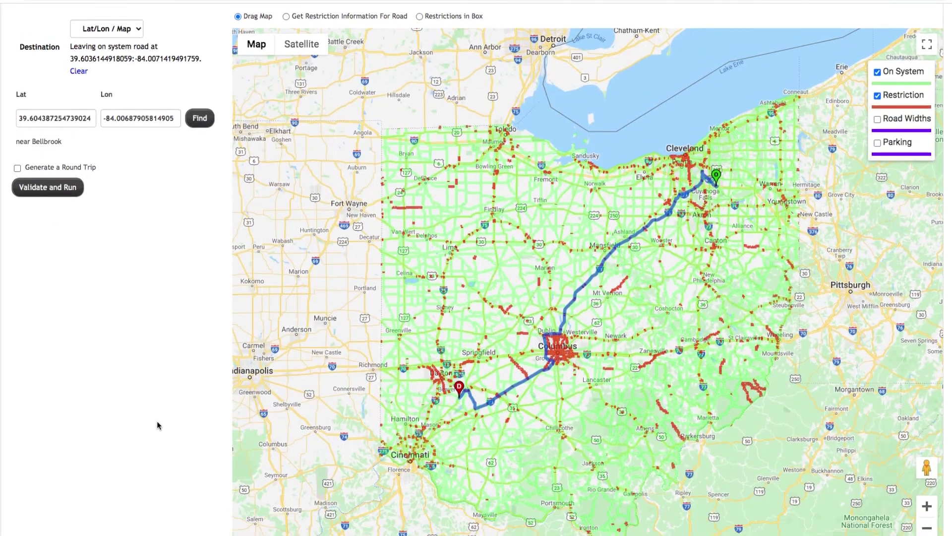
scroll(158, 425, "down", 8)
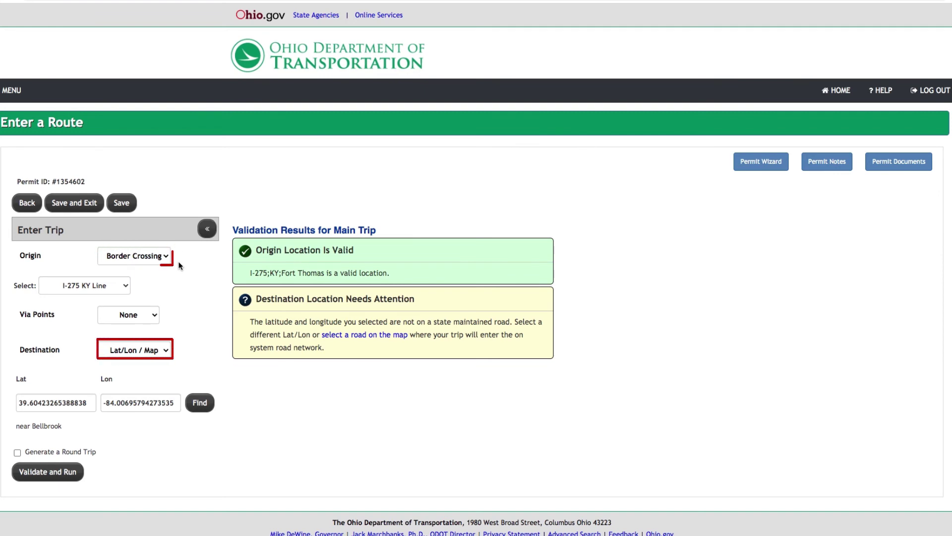
left_click(163, 255)
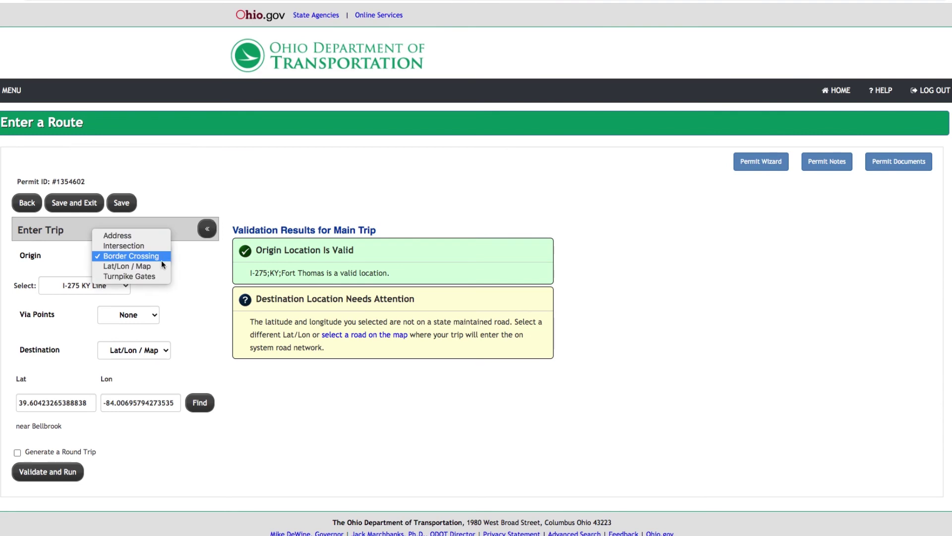
Change the origin to the Turnpike Gates type with Gate 187 WB Exit
left_click(153, 276)
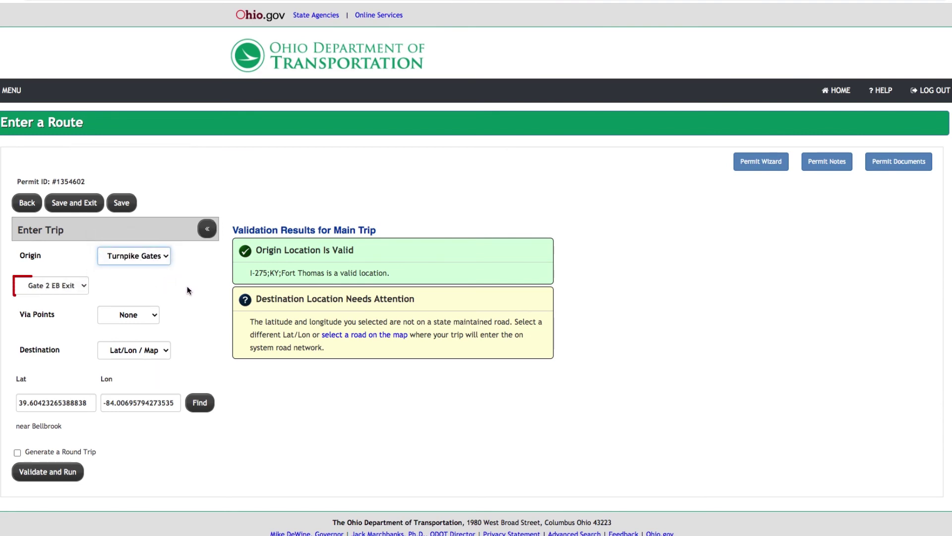
key("Tab")
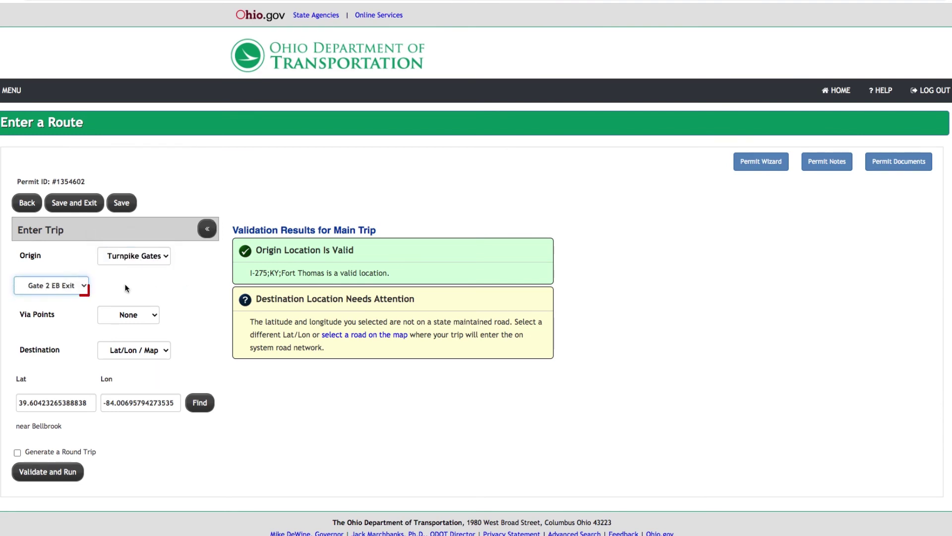
left_click(84, 285)
left_click(55, 525)
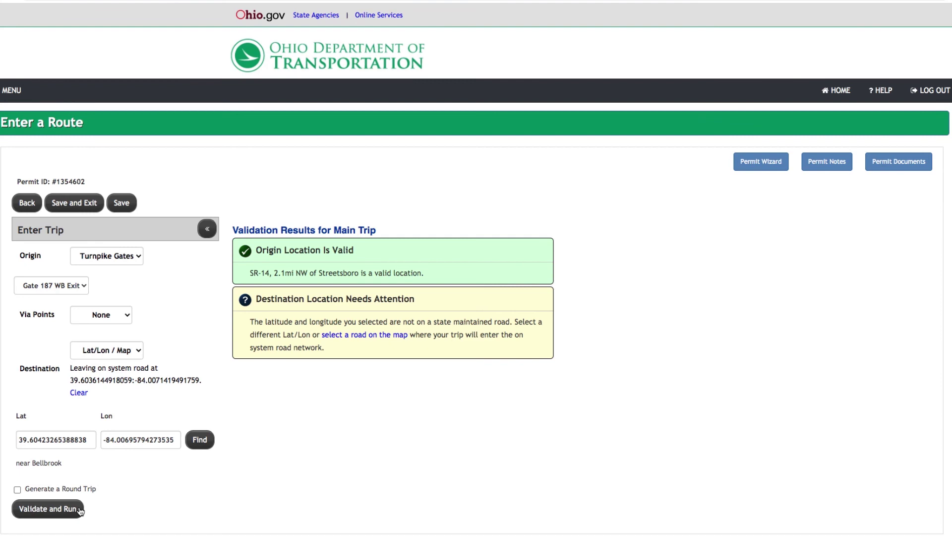
Validate and run the revised trip, review its directions, then return to the Company Dashboard
left_click(74, 510)
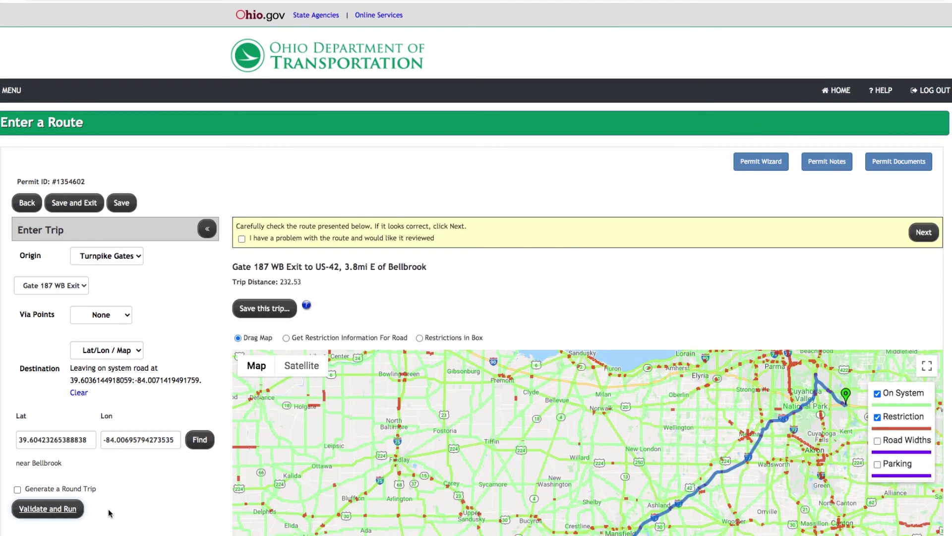
scroll(108, 508, "down", 2)
scroll(109, 513, "down", 5)
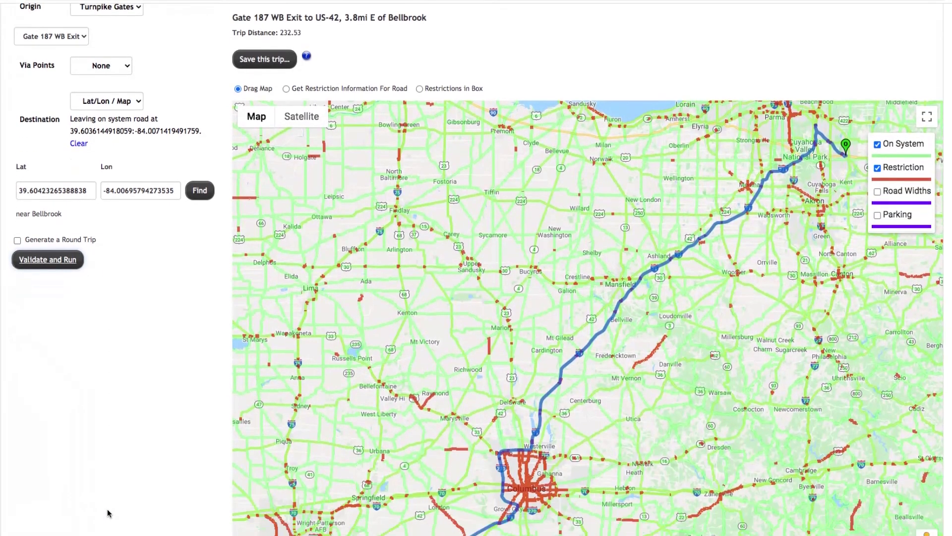
scroll(108, 513, "down", 1)
scroll(110, 513, "down", 10)
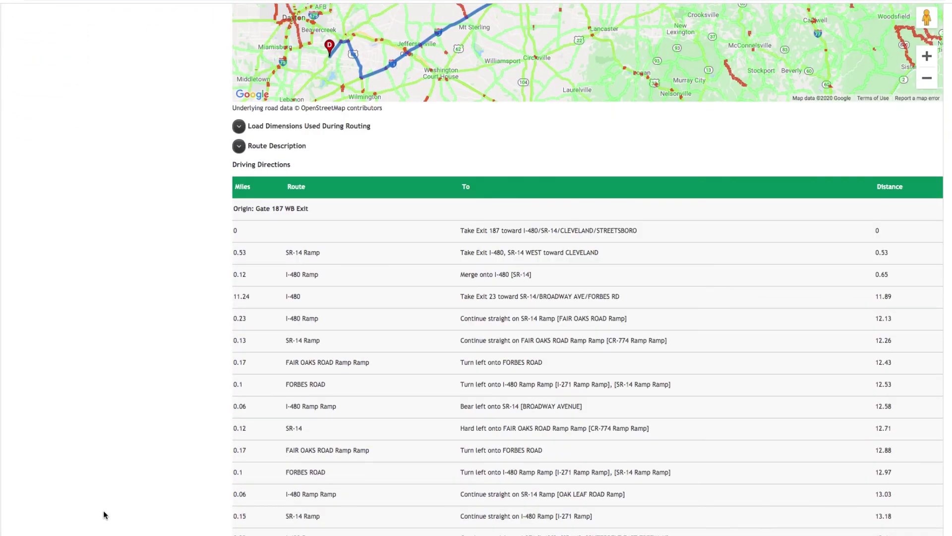
scroll(103, 510, "up", 17)
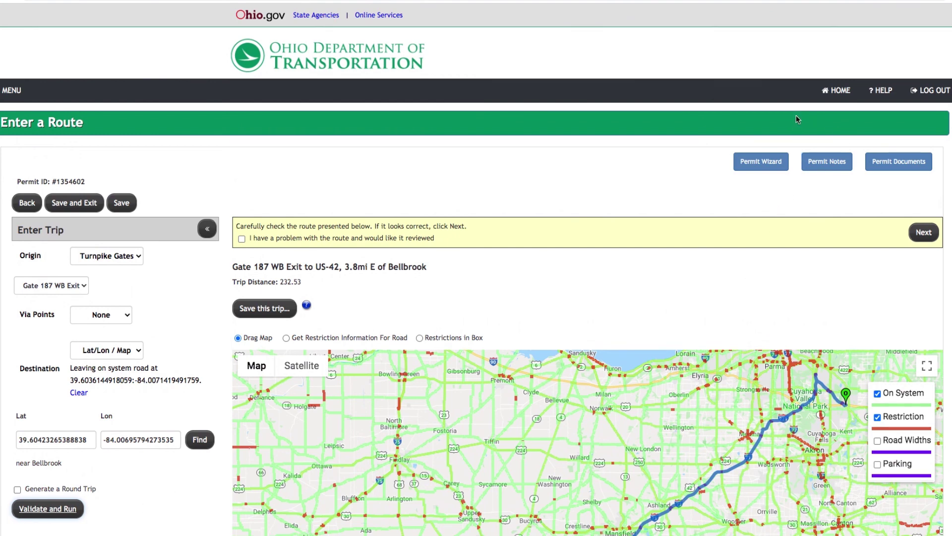
left_click(836, 91)
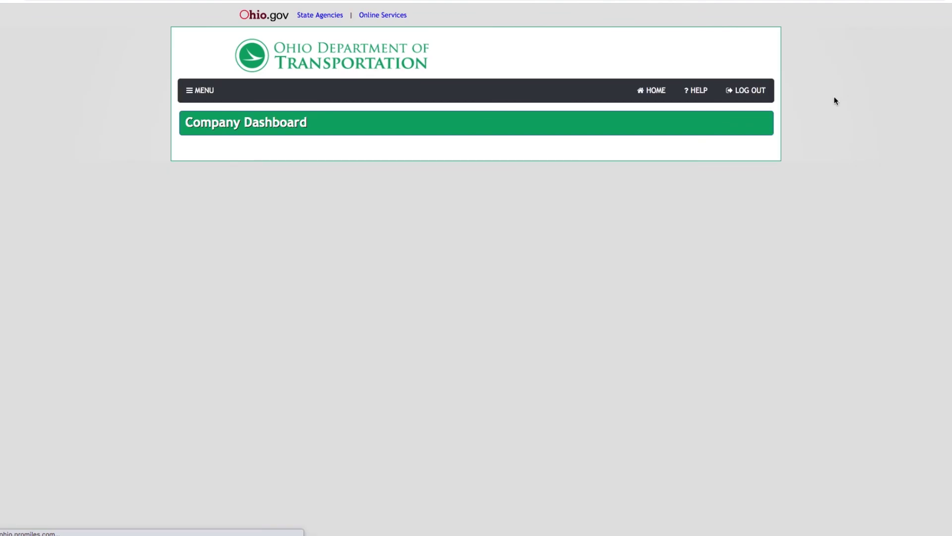